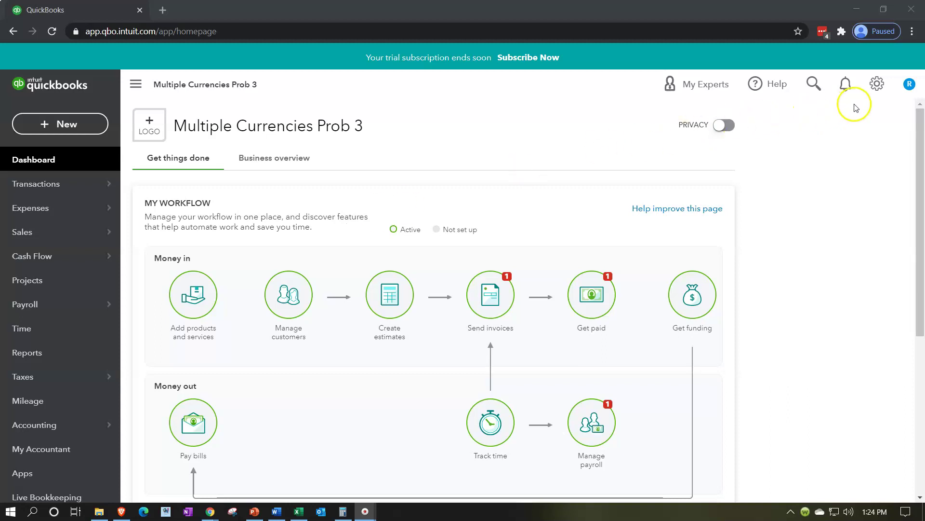
Step: Open the Currency section for editing in the company's advanced account settings
{"action": "left_click", "coordinate": [877, 91]}
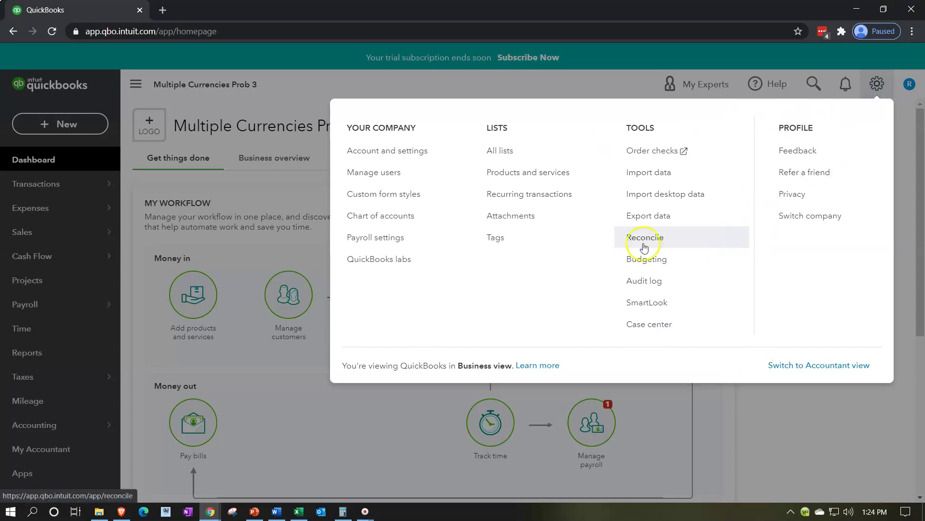
{"action": "left_click", "coordinate": [406, 152]}
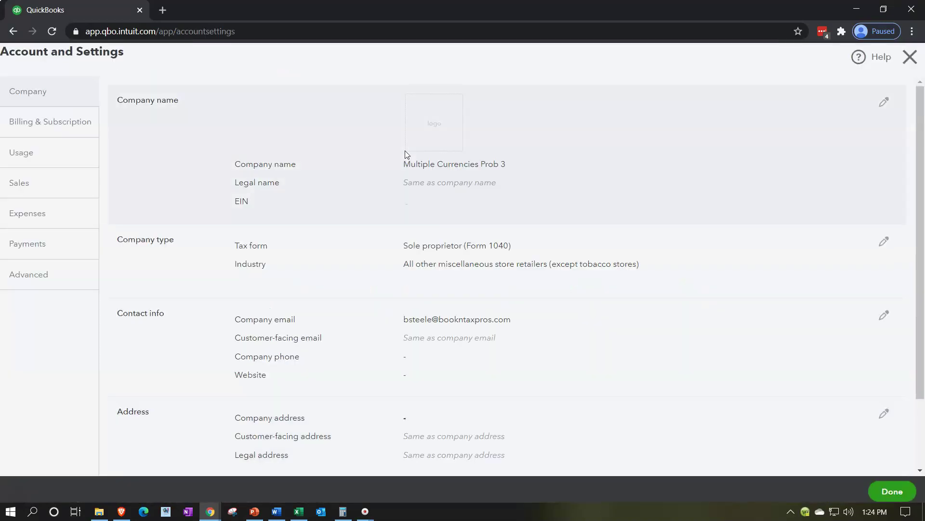
{"action": "left_click", "coordinate": [31, 291]}
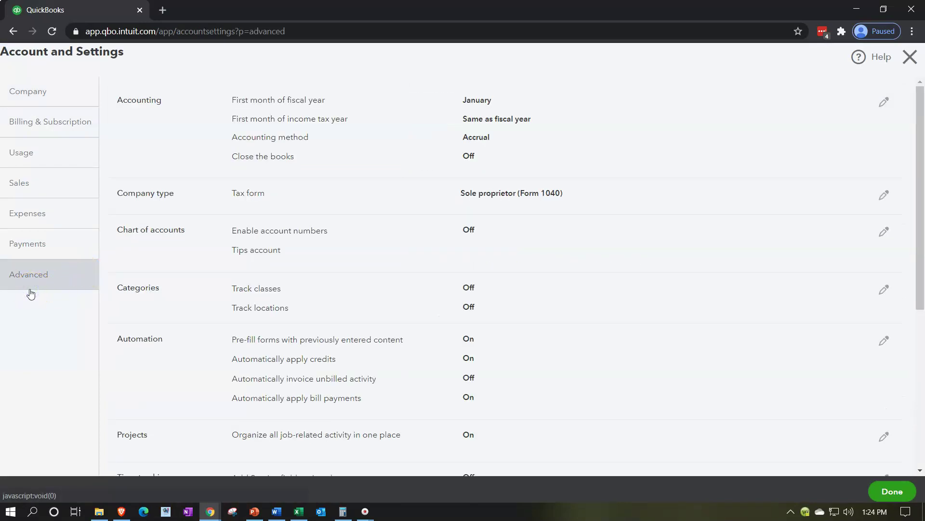
{"action": "scroll", "coordinate": [648, 181], "scroll_direction": "down", "scroll_amount": 4}
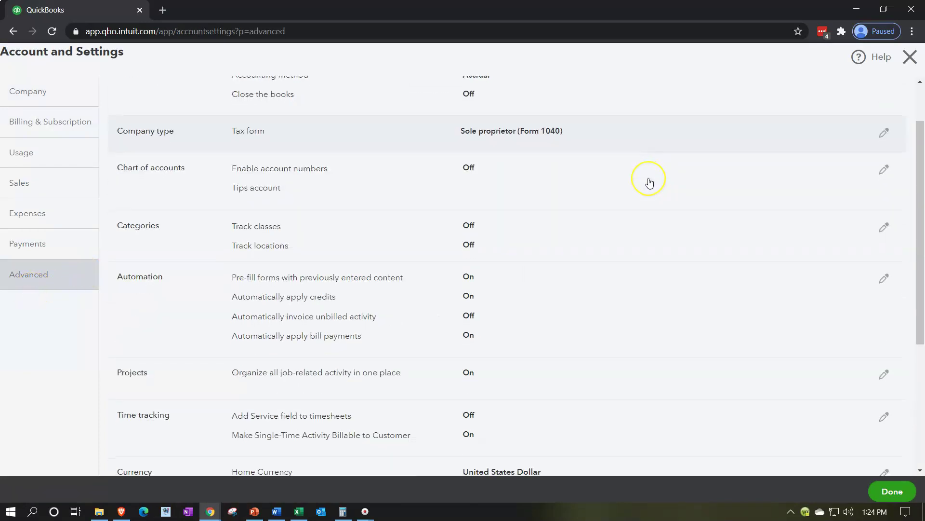
{"action": "scroll", "coordinate": [650, 183], "scroll_direction": "down", "scroll_amount": 2}
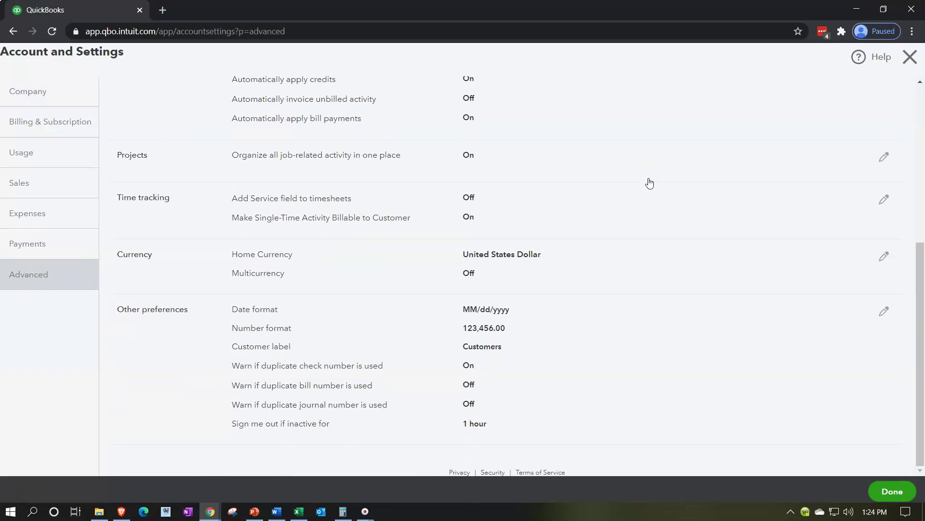
{"action": "left_click", "coordinate": [614, 265]}
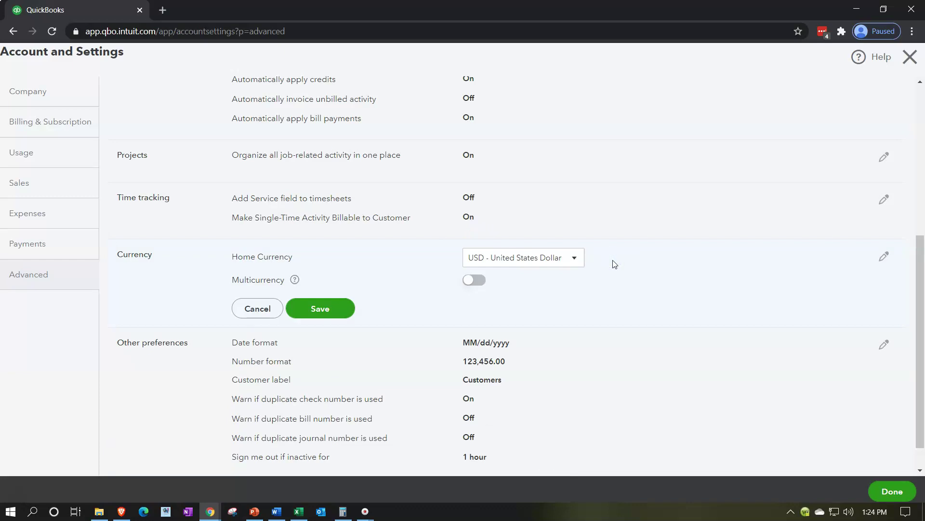
Step: Review the available home currencies and keep USD - United States Dollar
{"action": "left_click", "coordinate": [573, 259]}
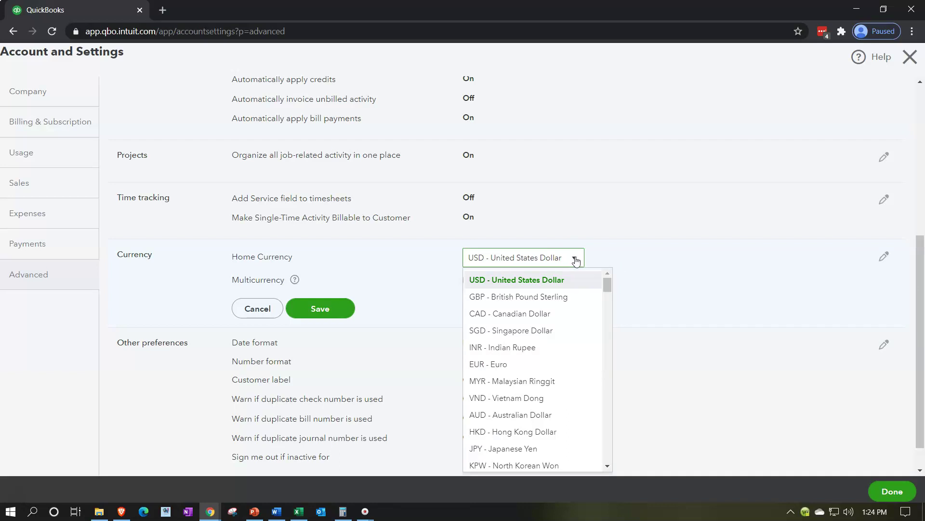
{"action": "left_click", "coordinate": [575, 258]}
{"action": "left_click", "coordinate": [598, 258]}
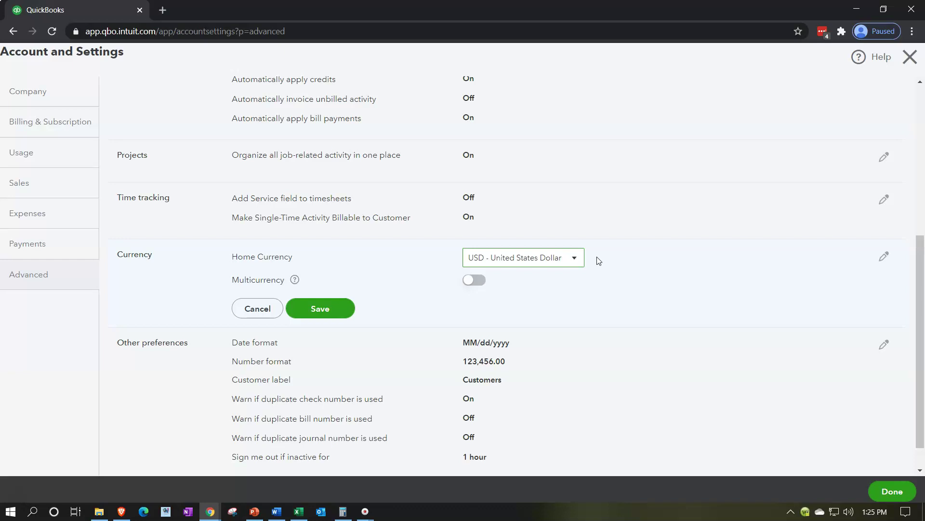
Step: Turn on Multicurrency, acknowledge that it can't be undone, and save the currency settings
{"action": "left_click", "coordinate": [475, 280]}
{"action": "left_click", "coordinate": [479, 302]}
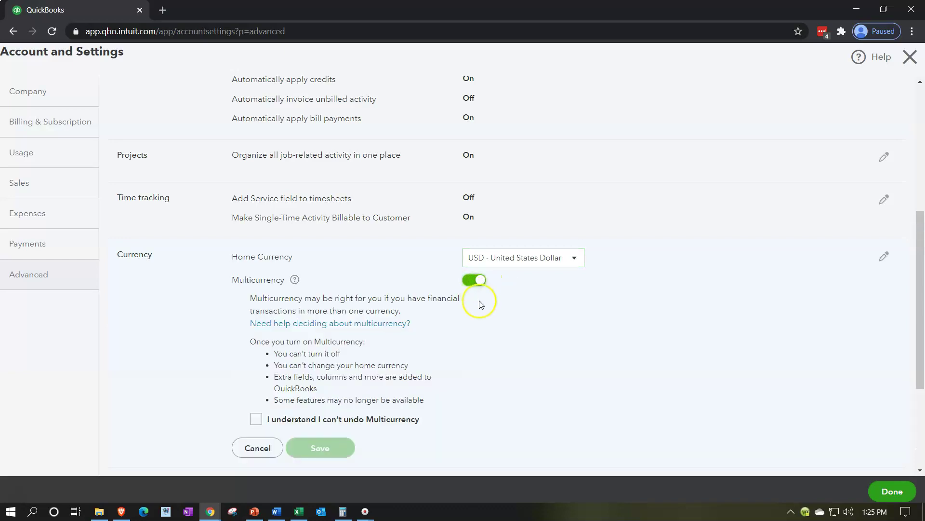
{"action": "scroll", "coordinate": [479, 304], "scroll_direction": "down", "scroll_amount": 1}
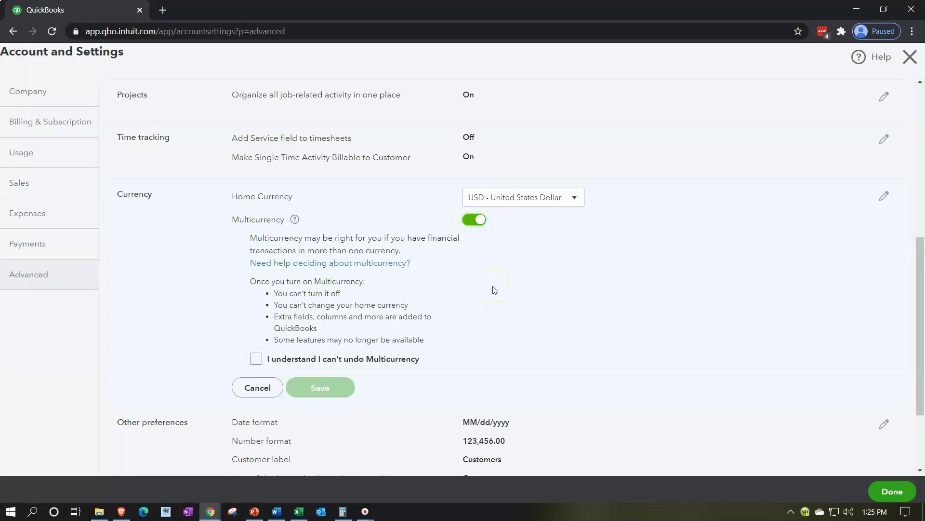
{"action": "scroll", "coordinate": [494, 290], "scroll_direction": "down", "scroll_amount": 1}
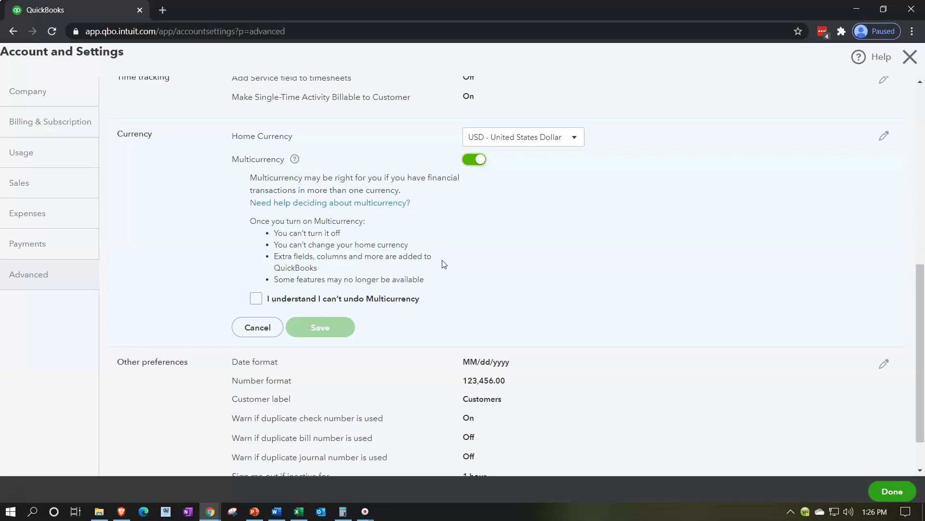
{"action": "left_click", "coordinate": [443, 287]}
{"action": "left_click", "coordinate": [256, 298]}
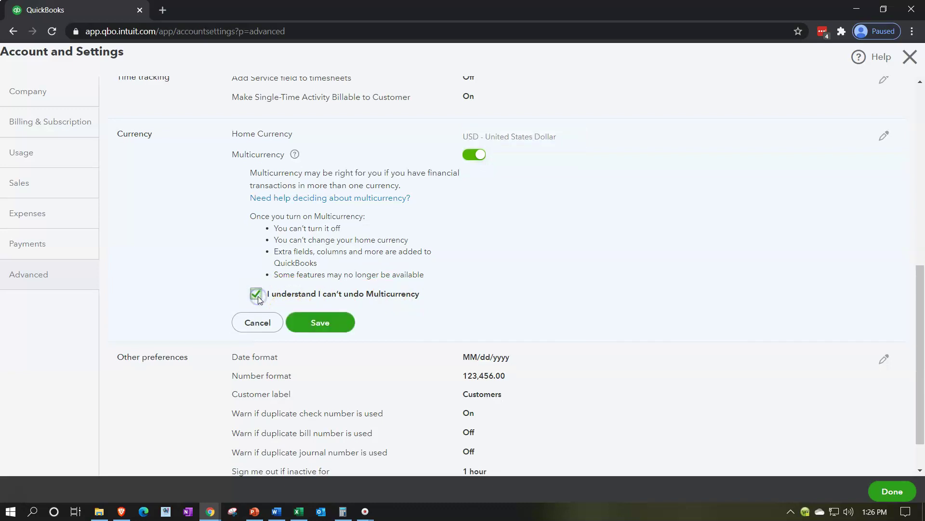
{"action": "left_click", "coordinate": [326, 327]}
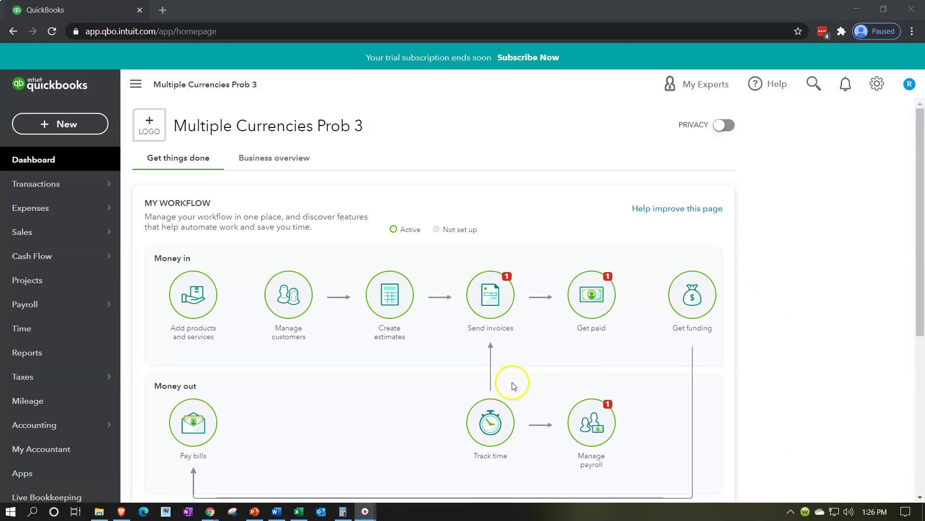
Step: Open the company's Currencies list and review the Canadian Dollar and Euro entries
{"action": "left_click", "coordinate": [875, 86]}
{"action": "left_click", "coordinate": [875, 86]}
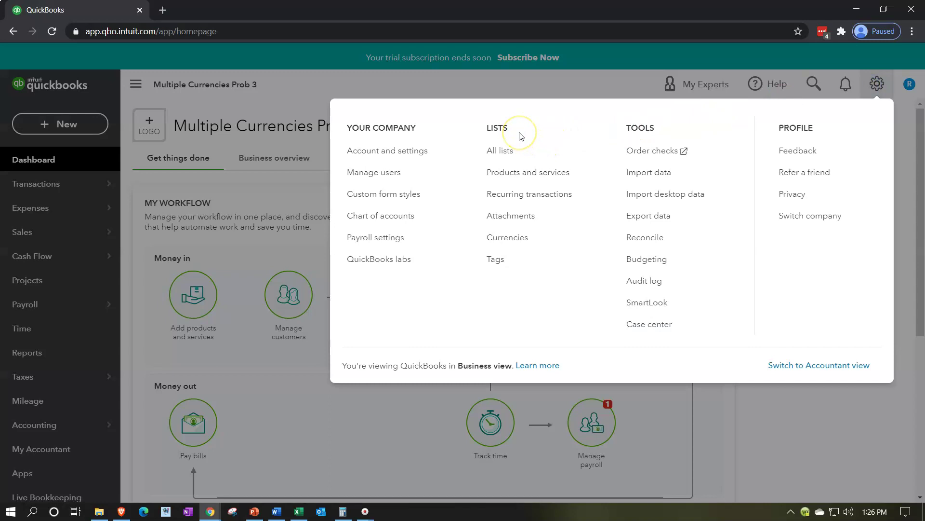
{"action": "left_click", "coordinate": [509, 237]}
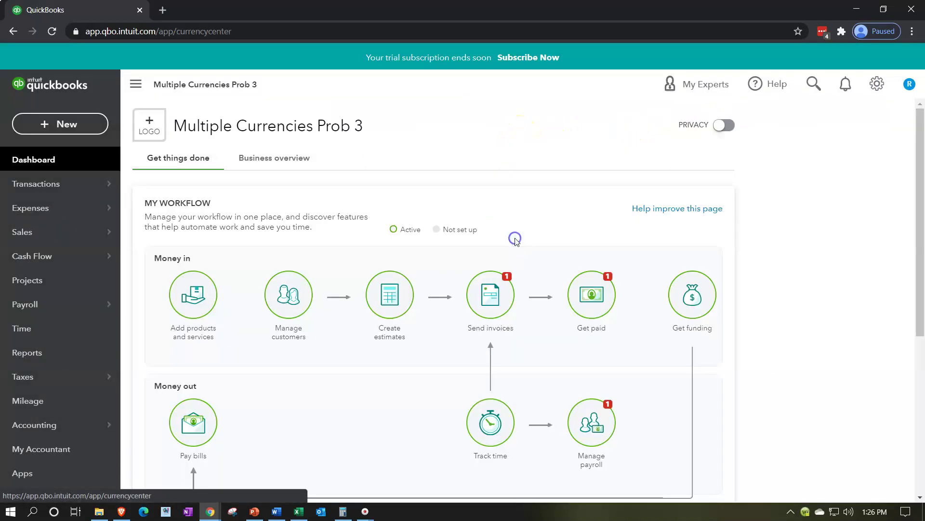
{"action": "left_click", "coordinate": [331, 237]}
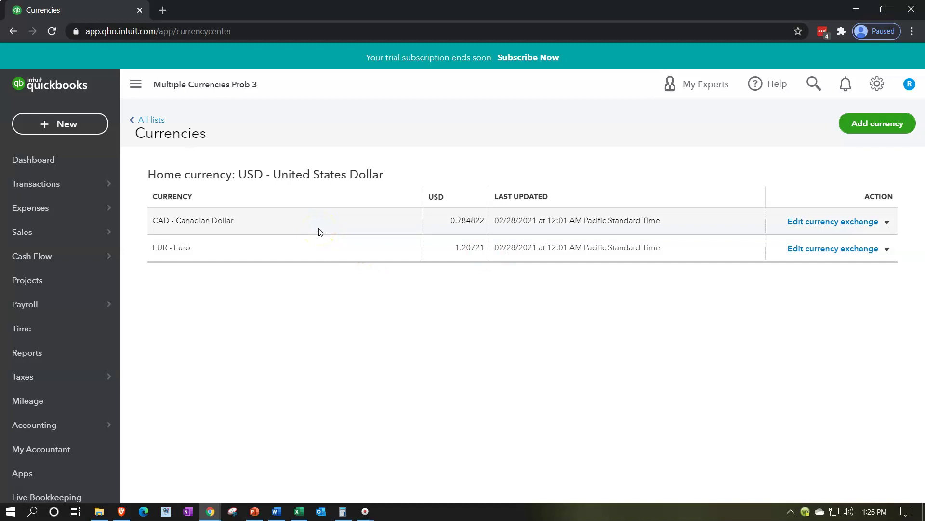
{"action": "left_click", "coordinate": [304, 251]}
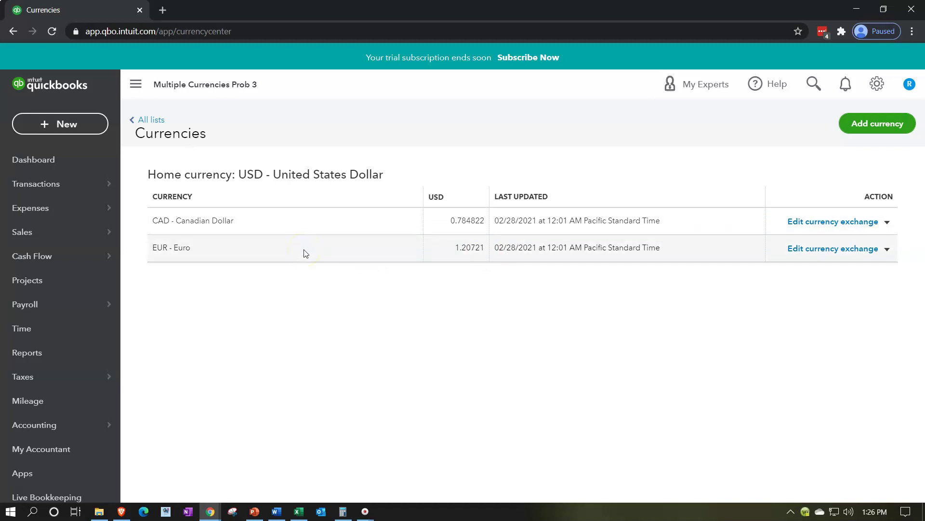
{"action": "left_click", "coordinate": [304, 244]}
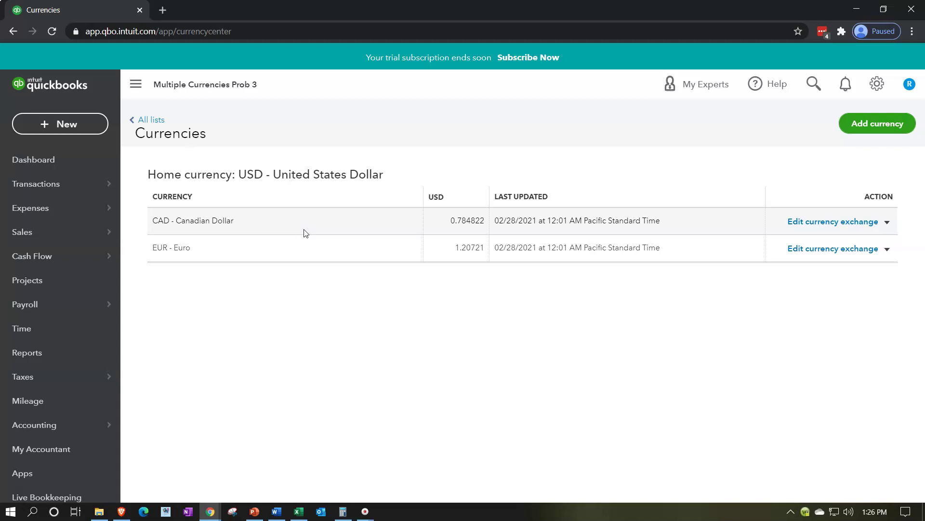
Step: Browse the currencies available to add to the list without adding one
{"action": "left_click", "coordinate": [872, 125]}
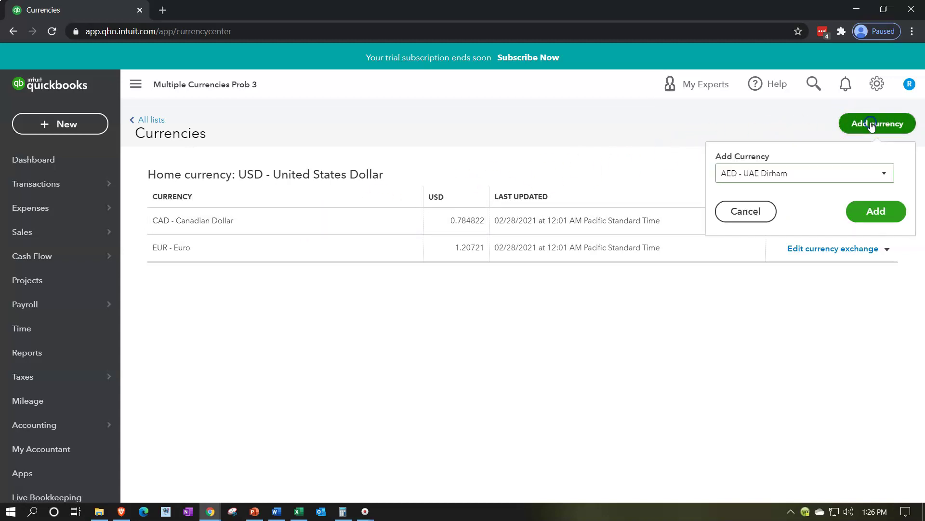
{"action": "left_click", "coordinate": [884, 173]}
{"action": "scroll", "coordinate": [818, 274], "scroll_direction": "down", "scroll_amount": 2}
{"action": "scroll", "coordinate": [818, 275], "scroll_direction": "down", "scroll_amount": 20}
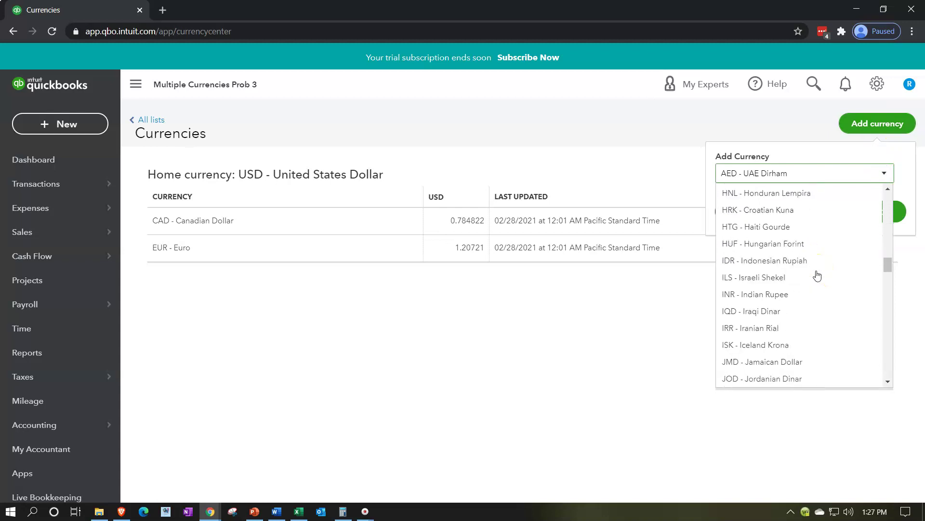
{"action": "scroll", "coordinate": [818, 274], "scroll_direction": "down", "scroll_amount": 3}
{"action": "left_click", "coordinate": [577, 306]}
Step: Check the additional actions offered for the Euro and Canadian Dollar entries
{"action": "left_click", "coordinate": [885, 245]}
{"action": "left_click", "coordinate": [887, 222]}
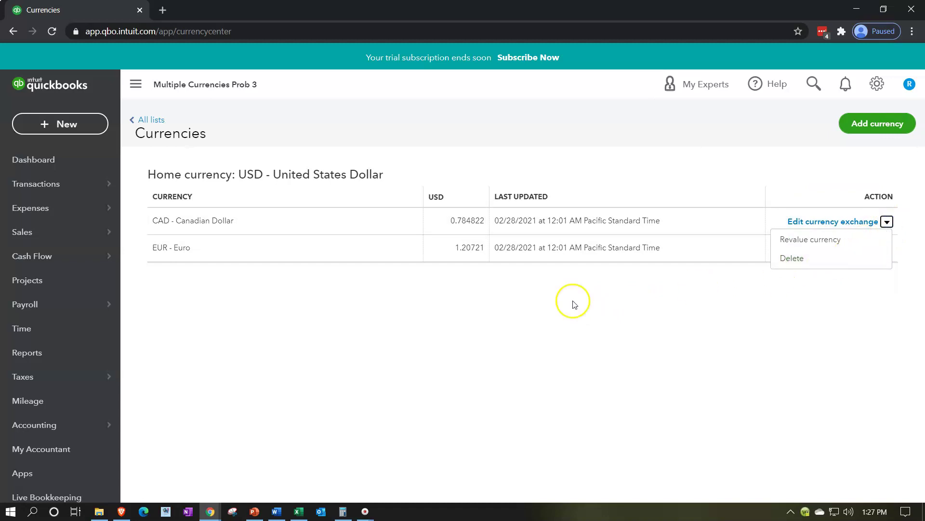
{"action": "left_click", "coordinate": [521, 304]}
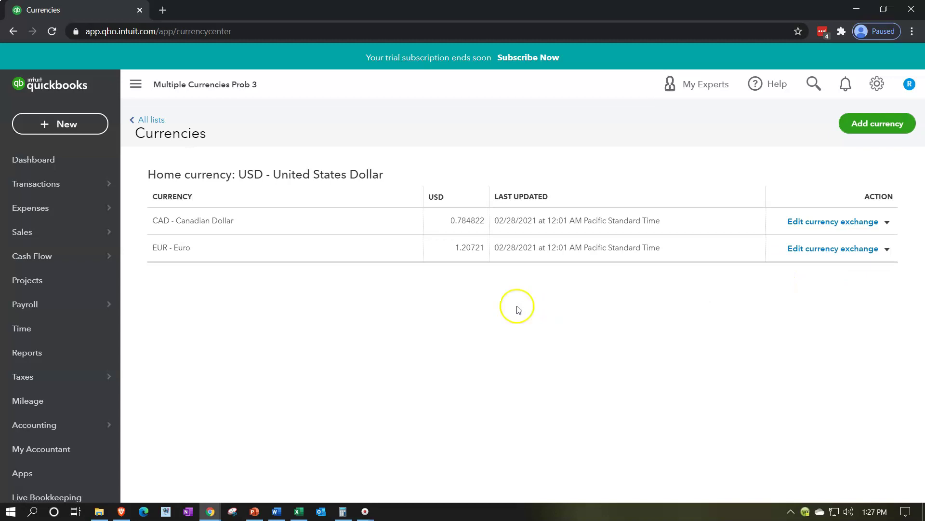
Step: Open the Chart of Accounts and look over the accounts and their currency column
{"action": "left_click", "coordinate": [74, 423]}
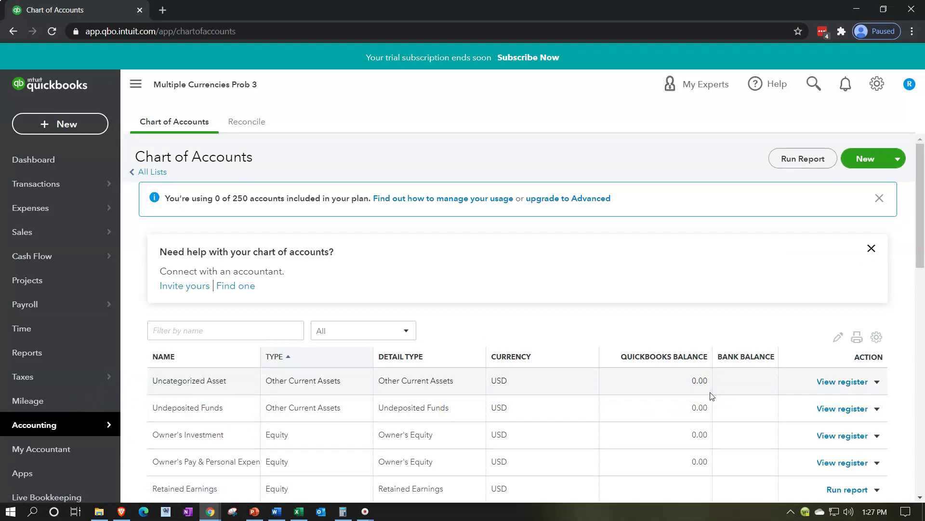
{"action": "scroll", "coordinate": [712, 395], "scroll_direction": "down", "scroll_amount": 1}
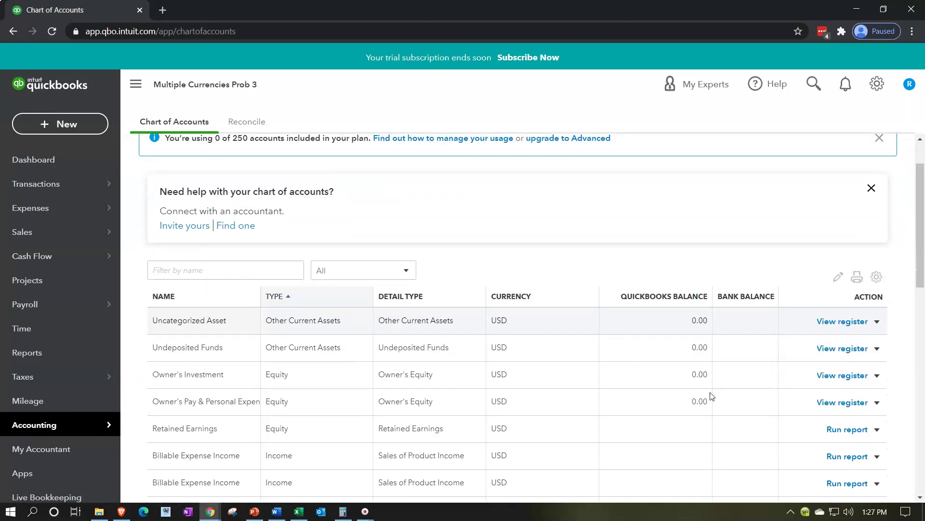
{"action": "scroll", "coordinate": [712, 395], "scroll_direction": "up", "scroll_amount": 1}
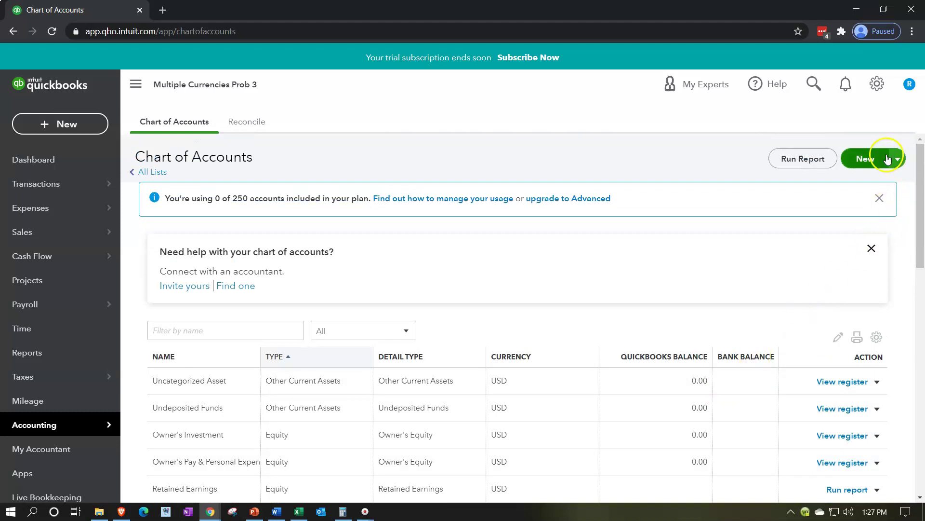
Step: Compare the new-account form for the Bank, Accounts receivable (A/R) and Accounts payable (A/P) types, and close it without saving
{"action": "left_click", "coordinate": [869, 158]}
{"action": "left_click", "coordinate": [419, 138]}
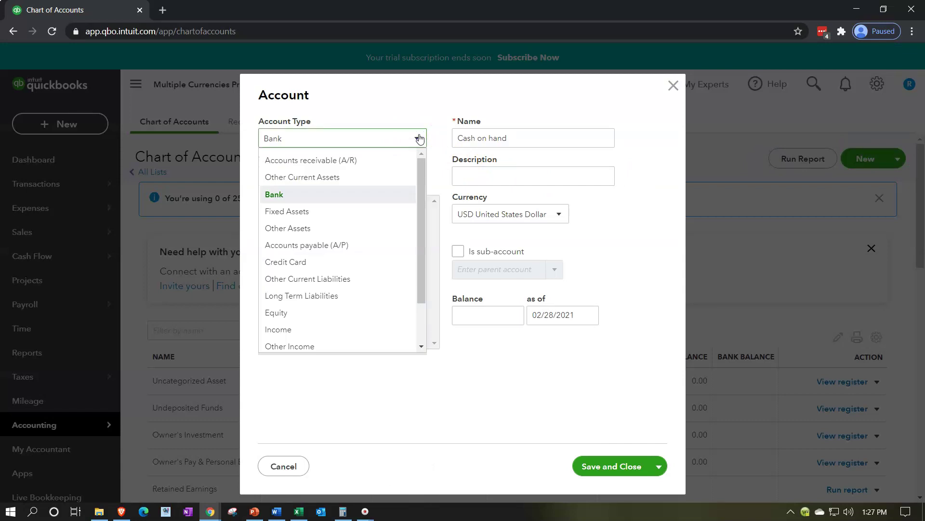
{"action": "left_click", "coordinate": [303, 192]}
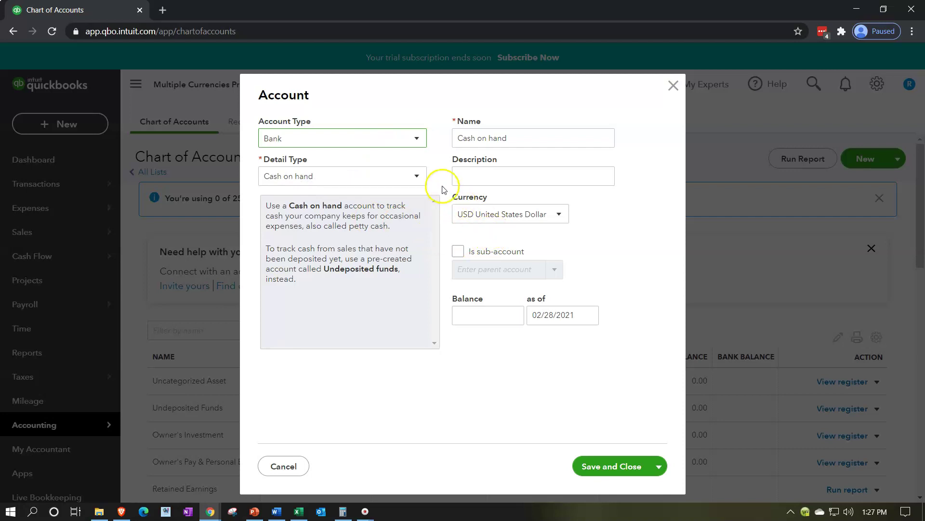
{"action": "left_click", "coordinate": [420, 143]}
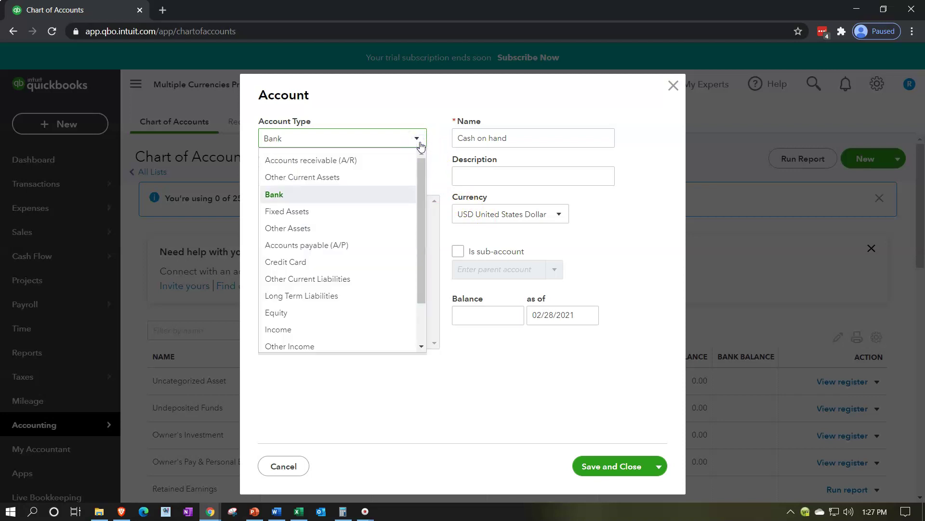
{"action": "left_click", "coordinate": [389, 160]}
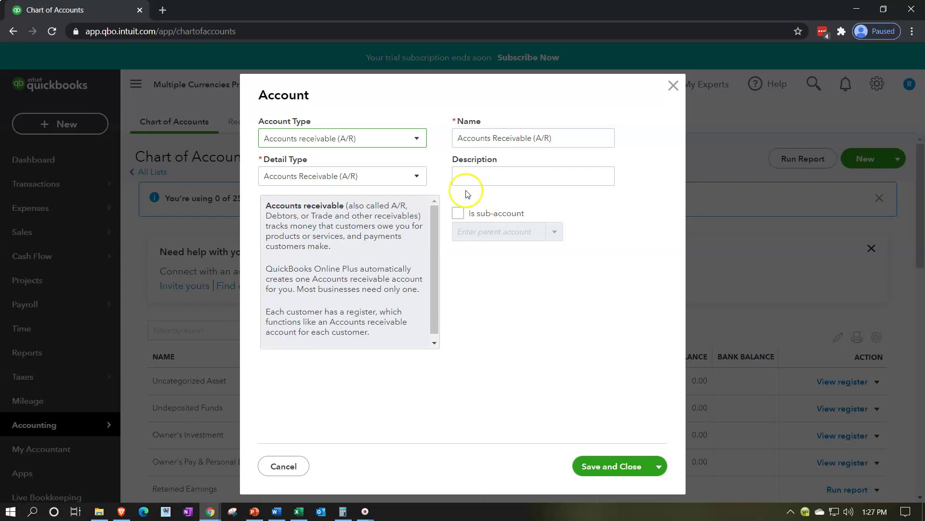
{"action": "left_click", "coordinate": [417, 139]}
{"action": "left_click", "coordinate": [389, 244]}
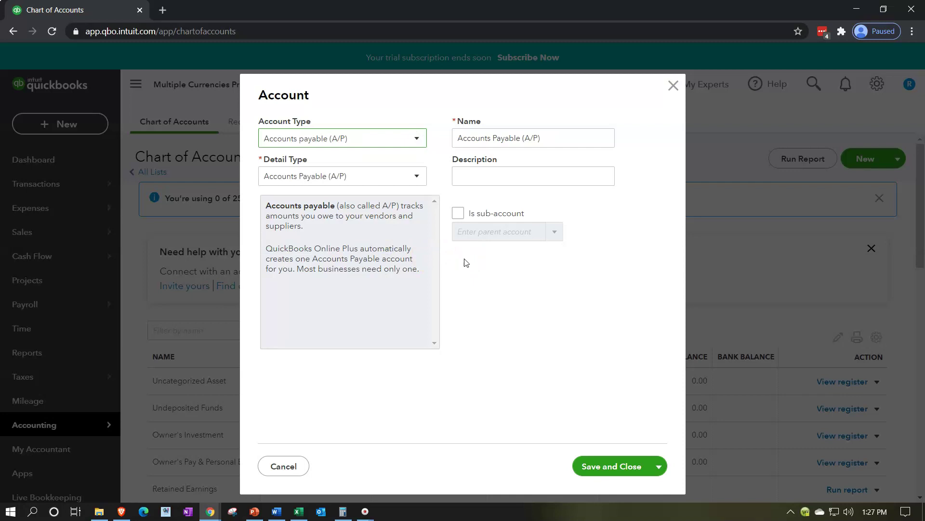
{"action": "left_click", "coordinate": [673, 87]}
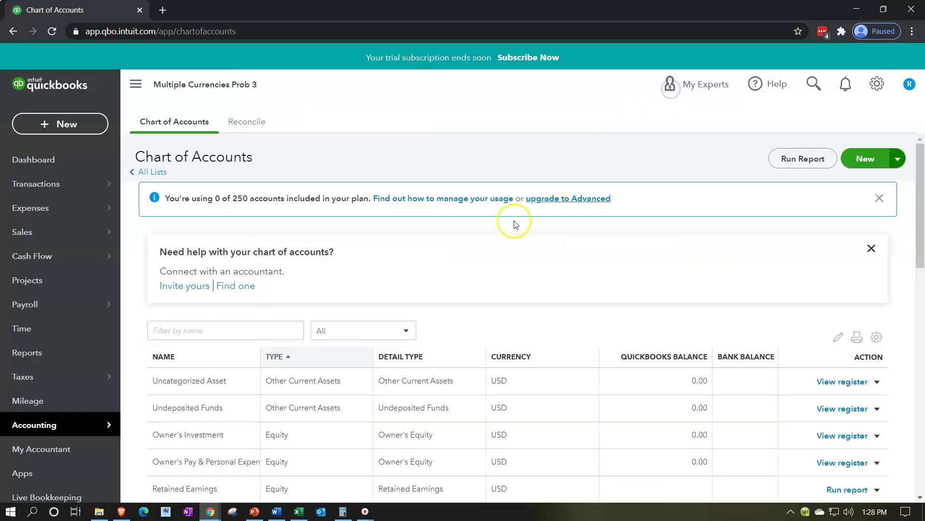
Step: Switch to the Excel workbook and examine the forward exchange contract timeline, exchange rates and journal entries on the Example sheet
{"action": "left_click", "coordinate": [302, 511]}
{"action": "left_click", "coordinate": [386, 304]}
{"action": "left_click", "coordinate": [396, 302]}
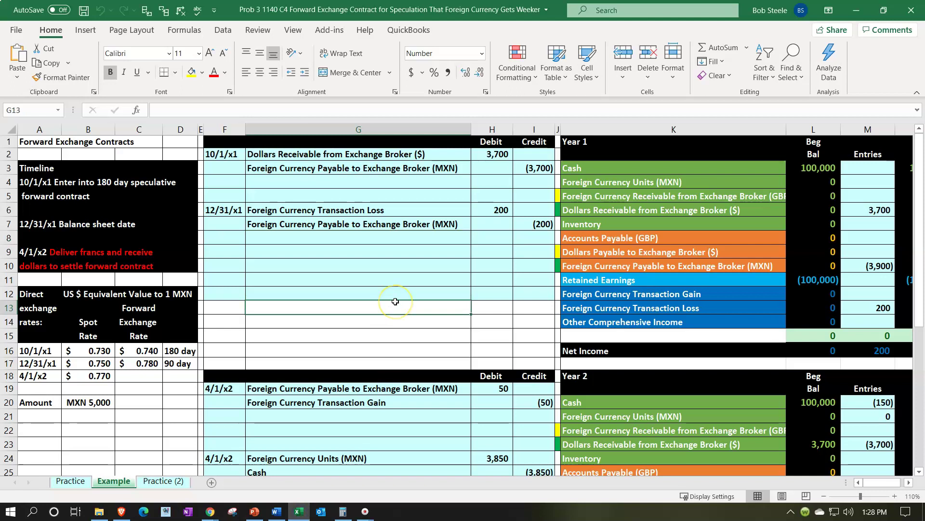
{"action": "left_click", "coordinate": [381, 288]}
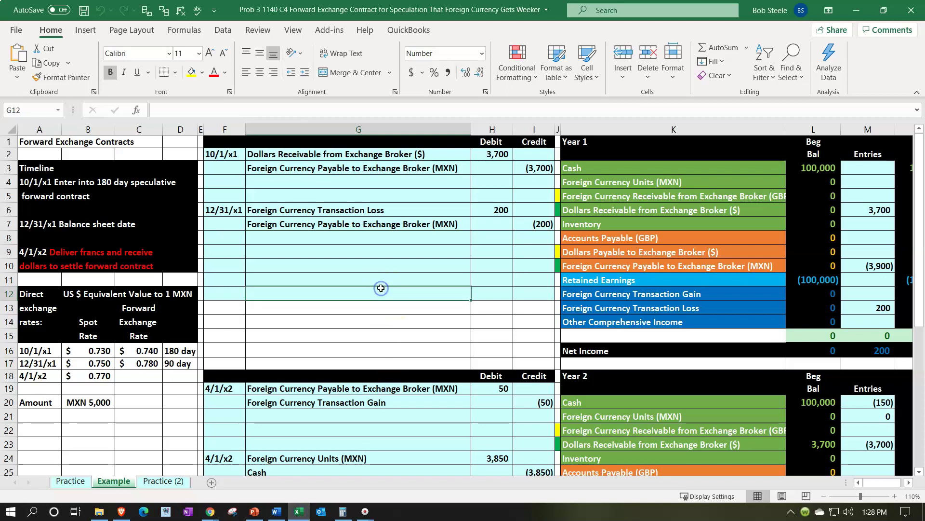
{"action": "key", "text": "Left"}
{"action": "key", "text": "Left"}
{"action": "key", "text": "Left"}
{"action": "key", "text": "Left"}
{"action": "key", "text": "Left"}
{"action": "key", "text": "Left"}
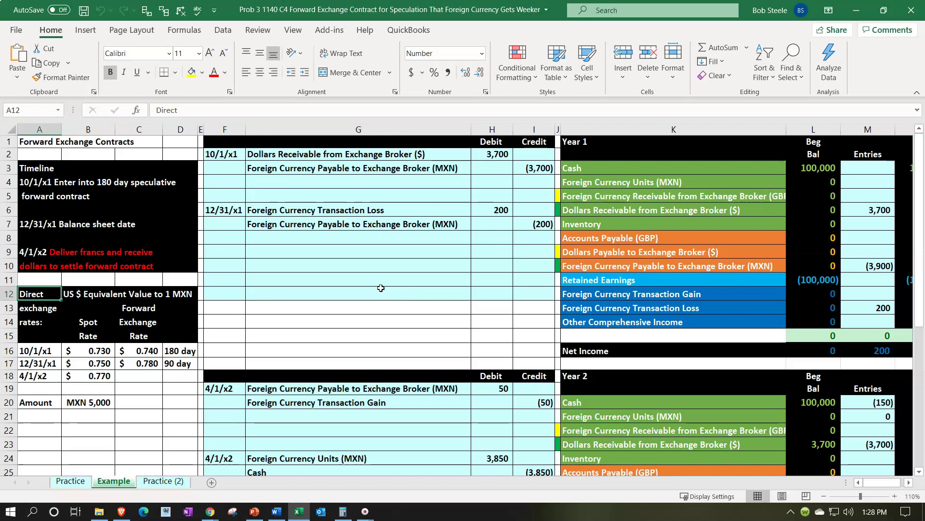
{"action": "left_click", "coordinate": [373, 290]}
{"action": "left_click", "coordinate": [419, 276]}
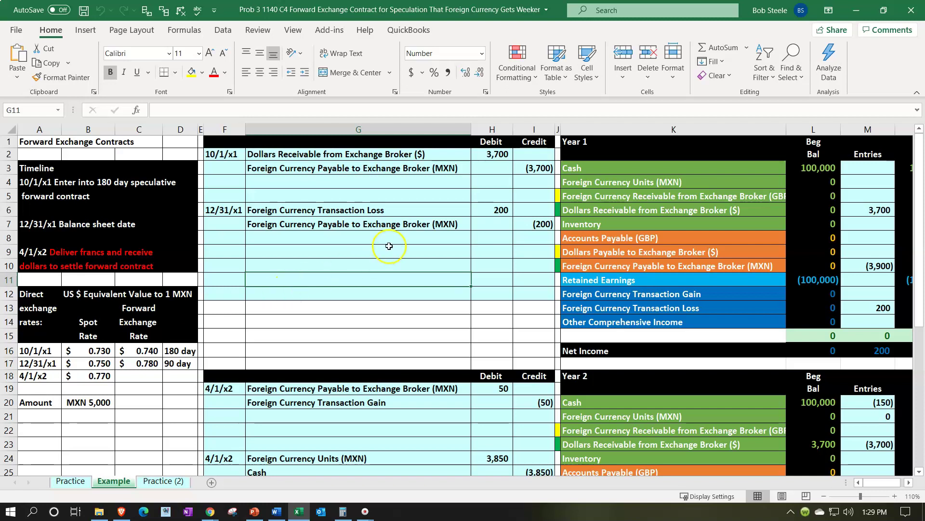
Step: Reword the 4/1/x2 timeline note in cell A9 to read "Deliver FC and receive"
{"action": "left_click", "coordinate": [396, 155]}
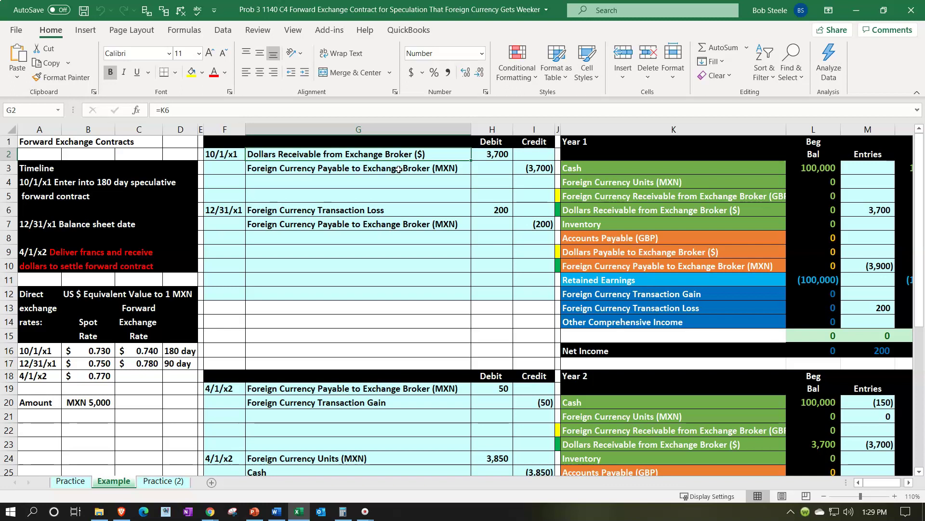
{"action": "key", "text": "Right"}
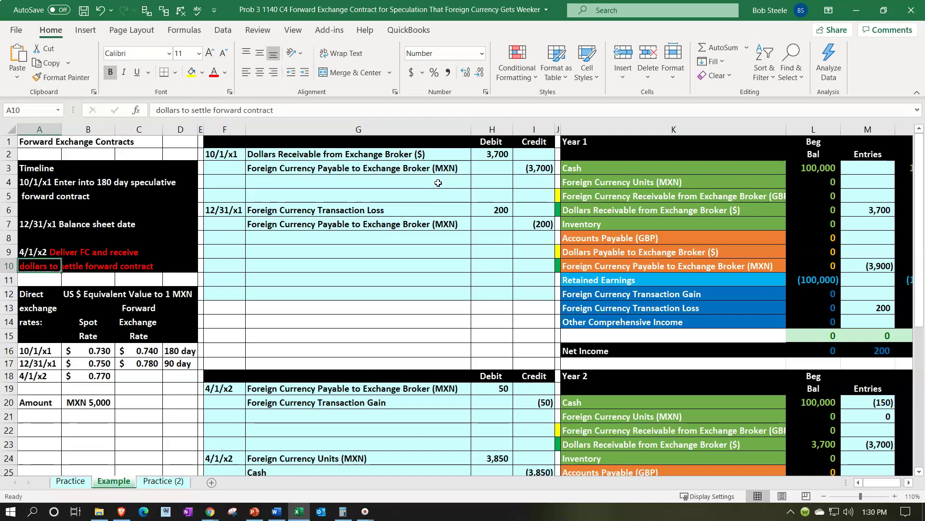
Step: Examine the 10/1/x1 journal entry, the formula behind its debit amount, and the 10/1/x1 spot and forward rates it relies on
{"action": "left_click", "coordinate": [431, 157]}
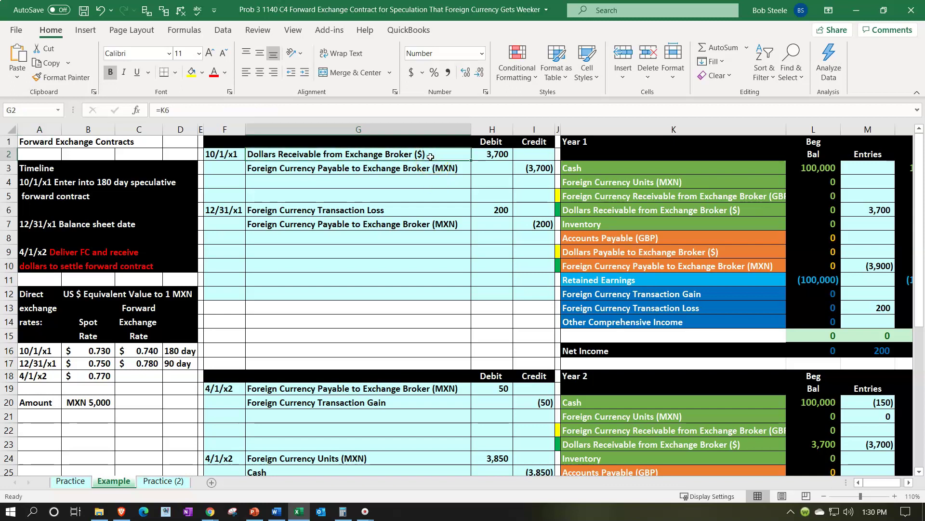
{"action": "left_click", "coordinate": [531, 166]}
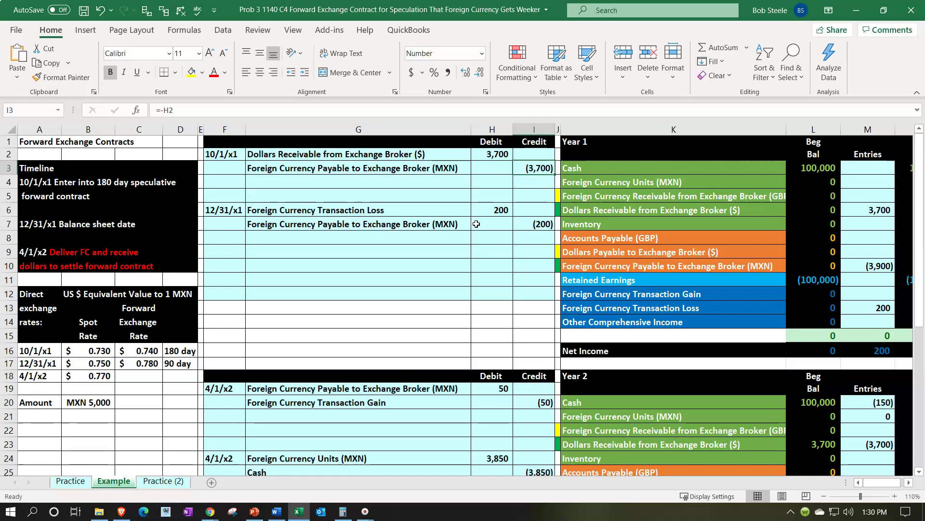
{"action": "double_click", "coordinate": [479, 155]}
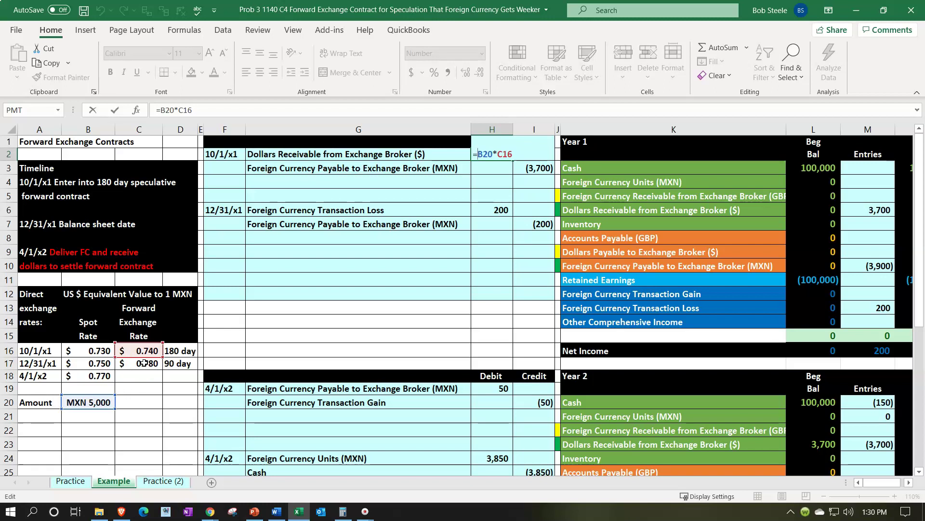
{"action": "key", "text": "Return"}
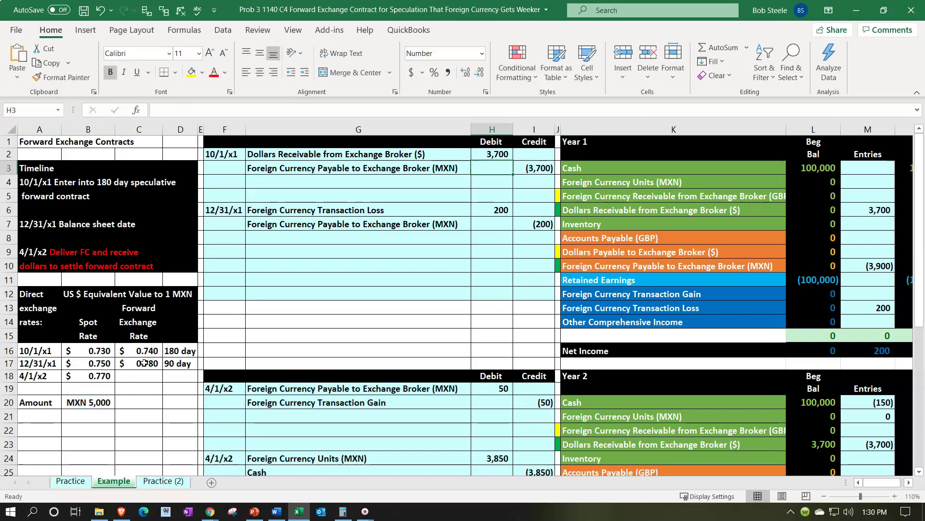
{"action": "left_click", "coordinate": [85, 349]}
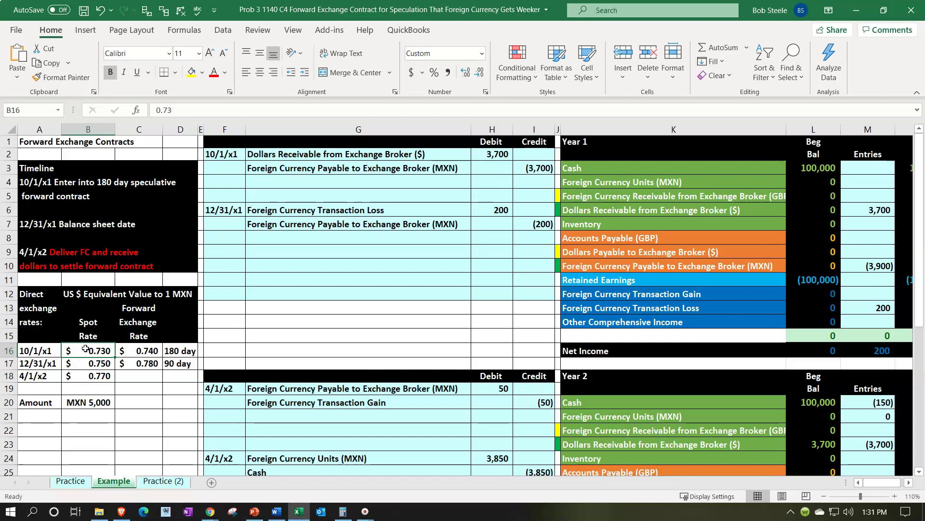
{"action": "left_click", "coordinate": [139, 348]}
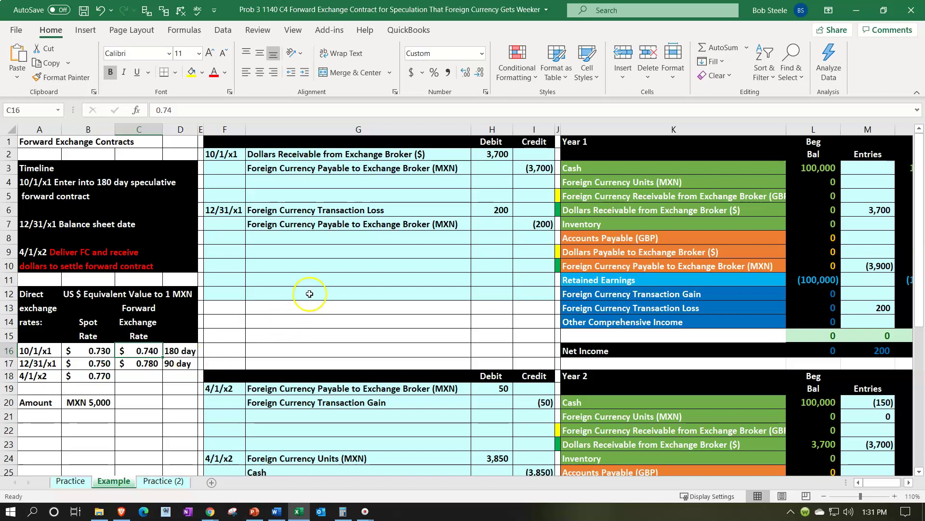
{"action": "double_click", "coordinate": [498, 154]}
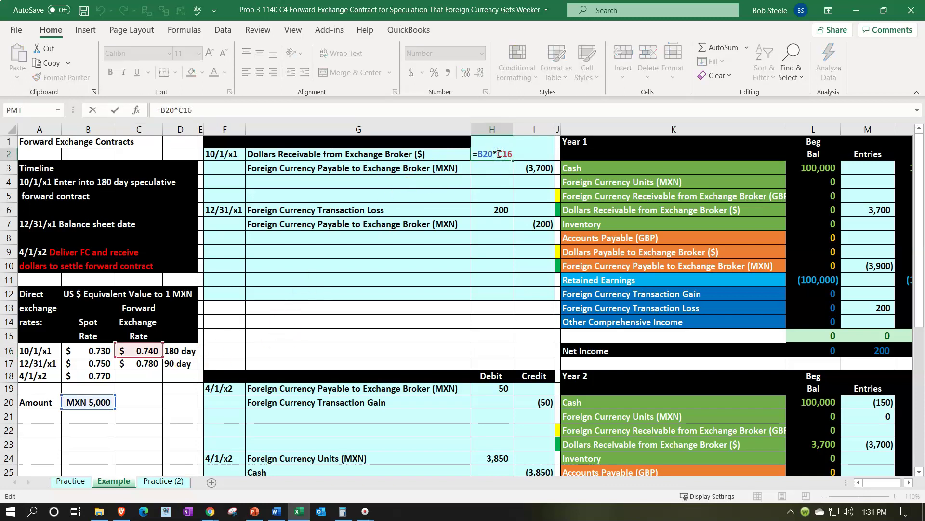
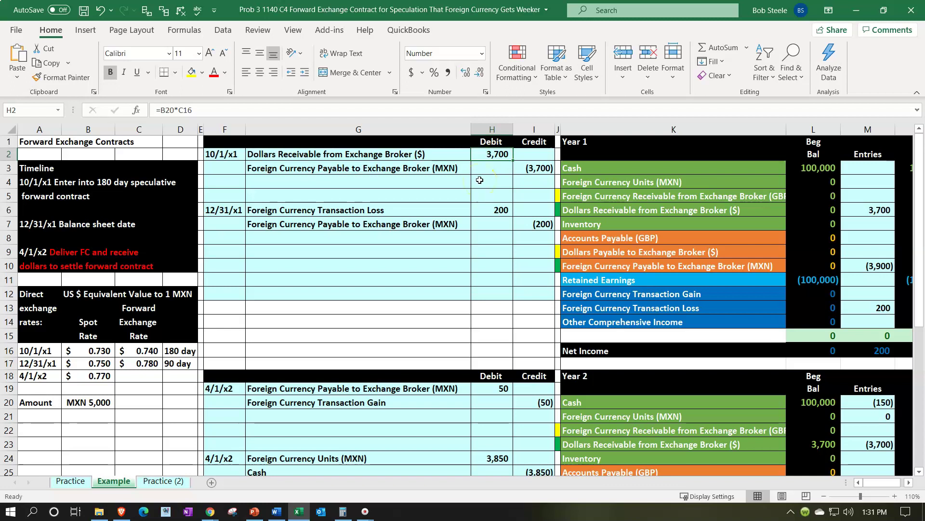
{"action": "key", "text": "Down"}
{"action": "key", "text": "Right"}
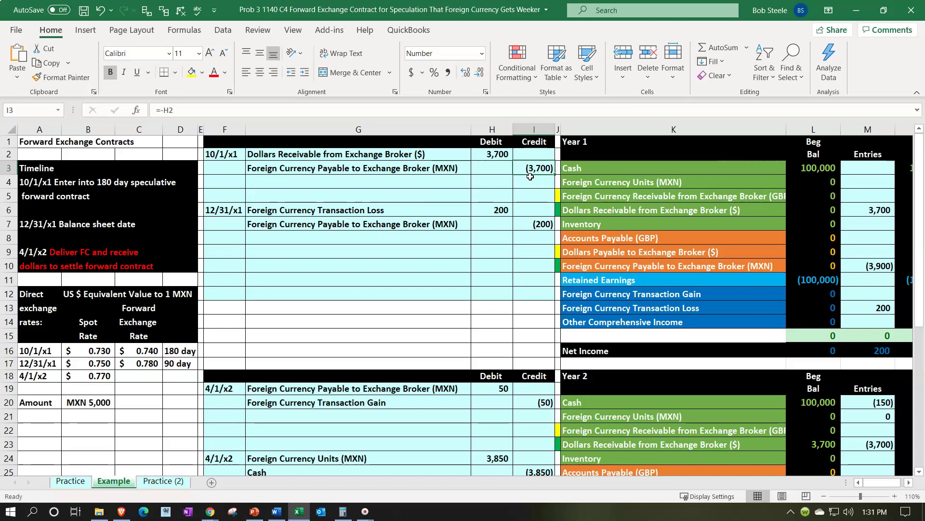
Step: Compare the Foreign Currency Payable to Exchange Broker (MXN) line with the contract amount, and recheck the receivable's formula against the 10/1/x1 rates
{"action": "left_click_drag", "start_coordinate": [436, 170], "coordinate": [522, 170]}
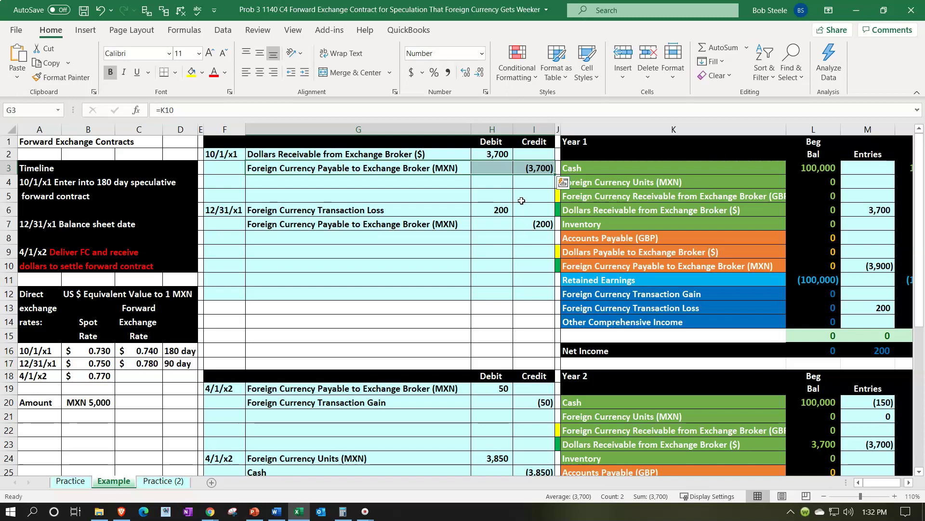
{"action": "left_click", "coordinate": [525, 169]}
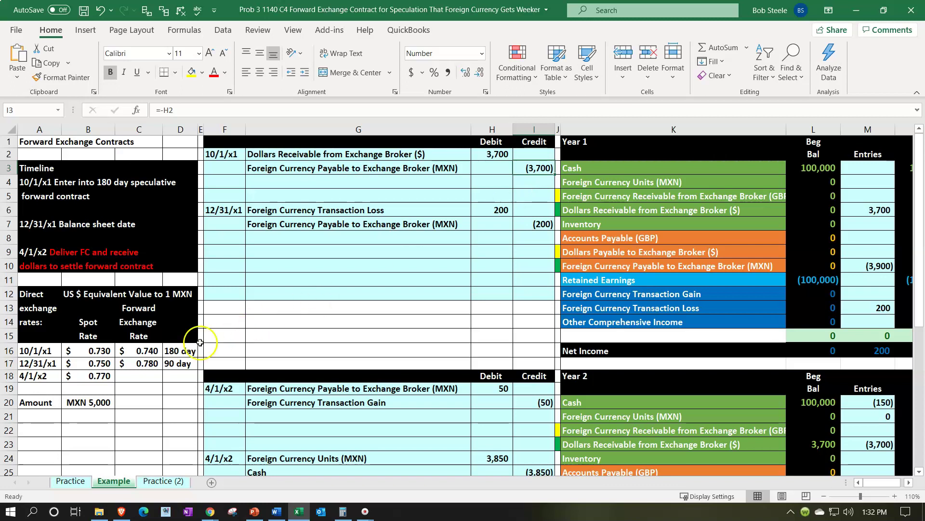
{"action": "left_click", "coordinate": [84, 404]}
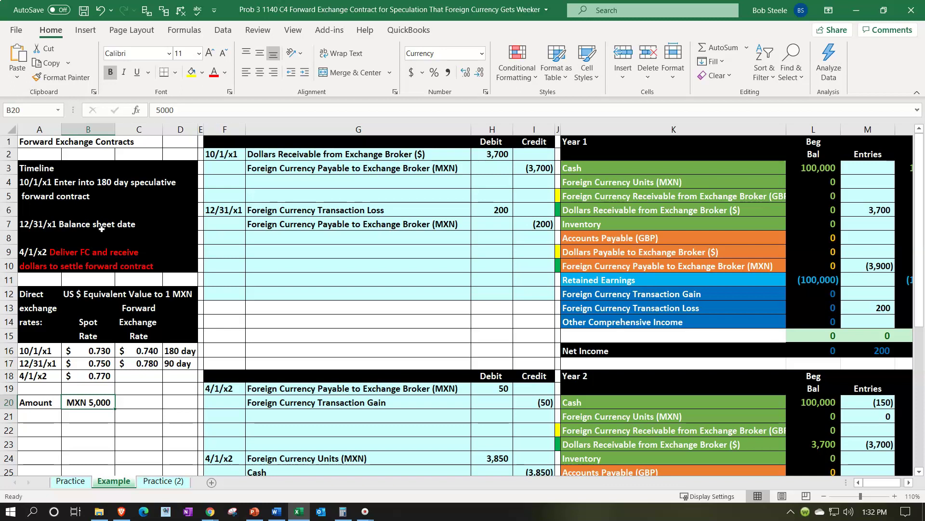
{"action": "left_click_drag", "start_coordinate": [410, 167], "coordinate": [516, 168]}
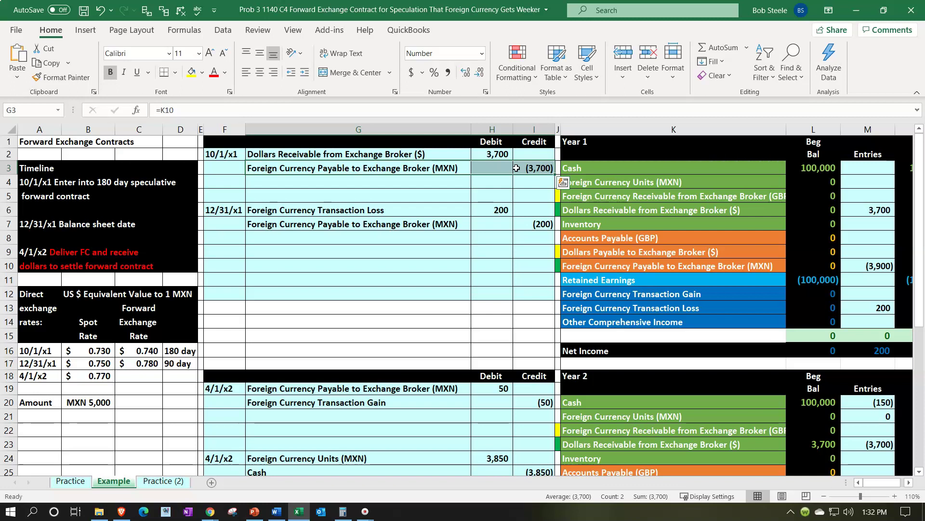
{"action": "left_click", "coordinate": [516, 198]}
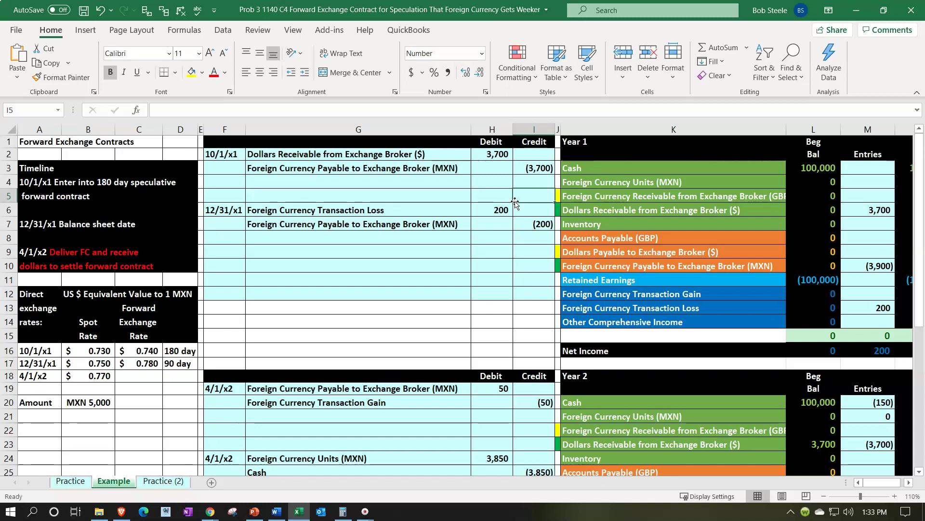
{"action": "left_click_drag", "start_coordinate": [376, 153], "coordinate": [517, 167]}
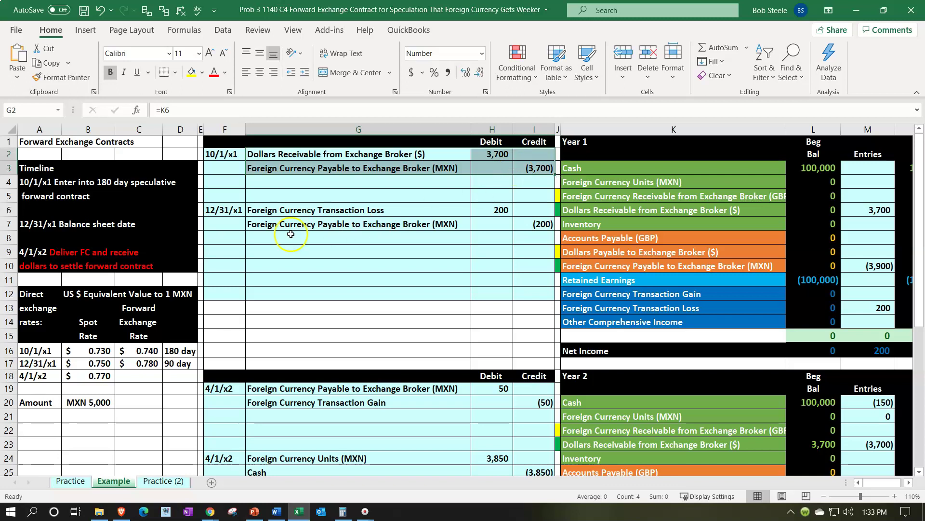
{"action": "left_click", "coordinate": [87, 349]}
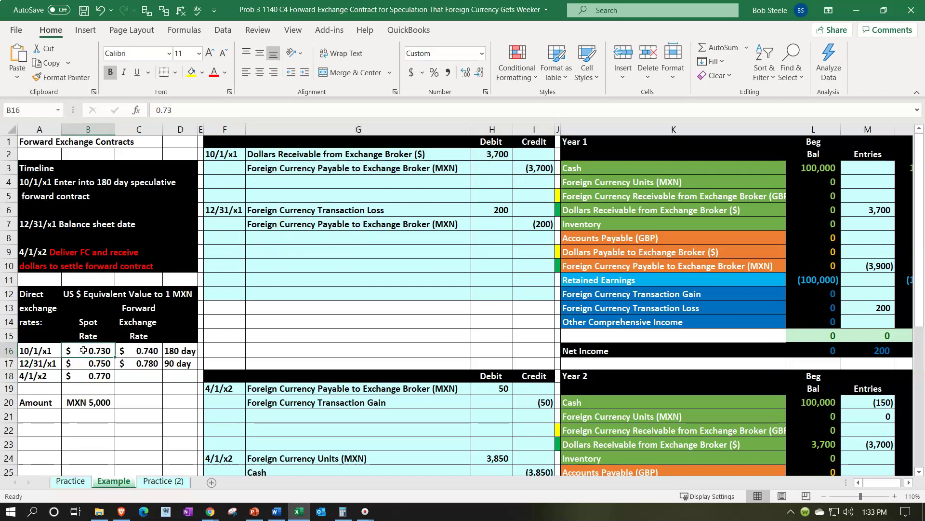
{"action": "double_click", "coordinate": [488, 155]}
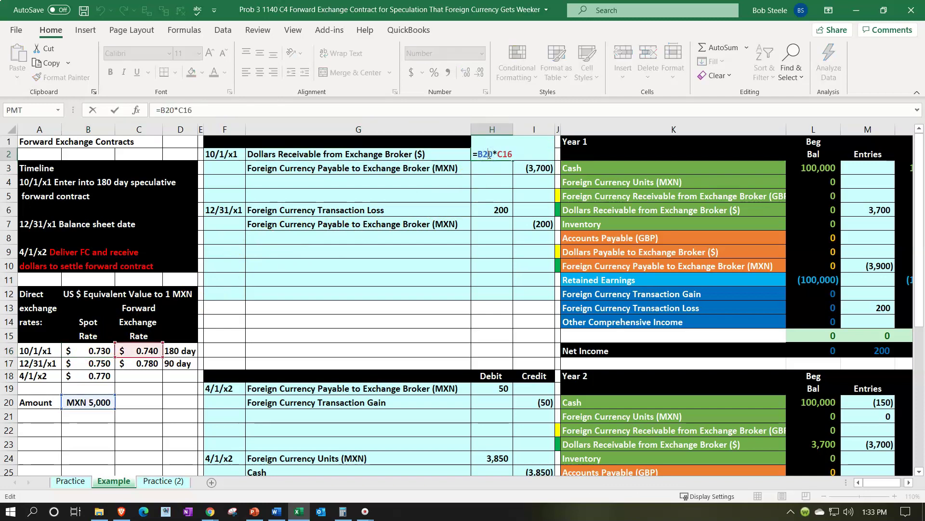
{"action": "key", "text": "Return"}
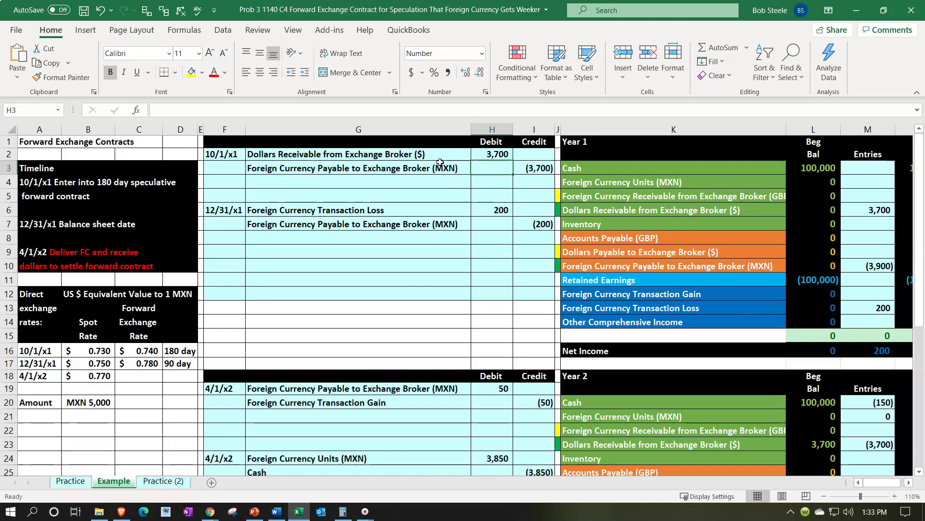
{"action": "left_click_drag", "start_coordinate": [414, 154], "coordinate": [528, 170]}
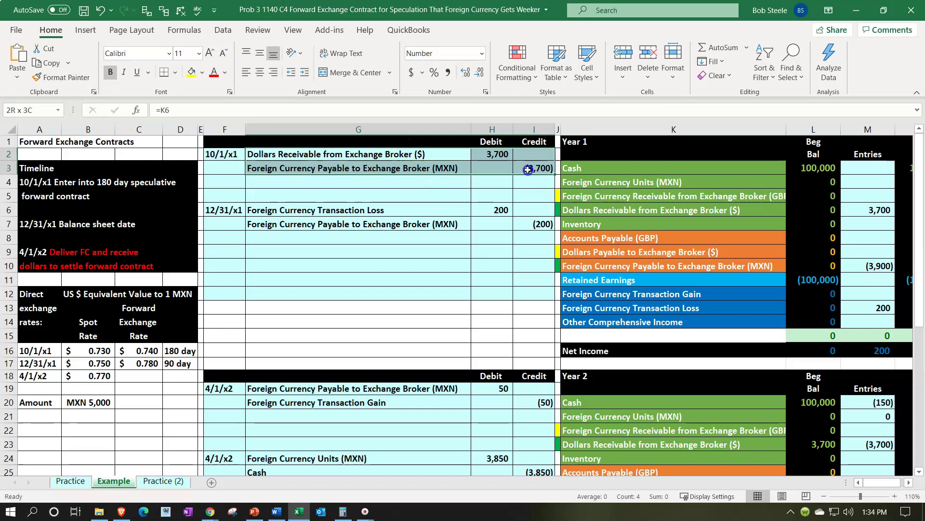
Step: Review the 12/31/x1 transaction loss entry and the 4/1/x2 settlement entries alongside the Year 2 worksheet
{"action": "left_click_drag", "start_coordinate": [381, 212], "coordinate": [533, 227]}
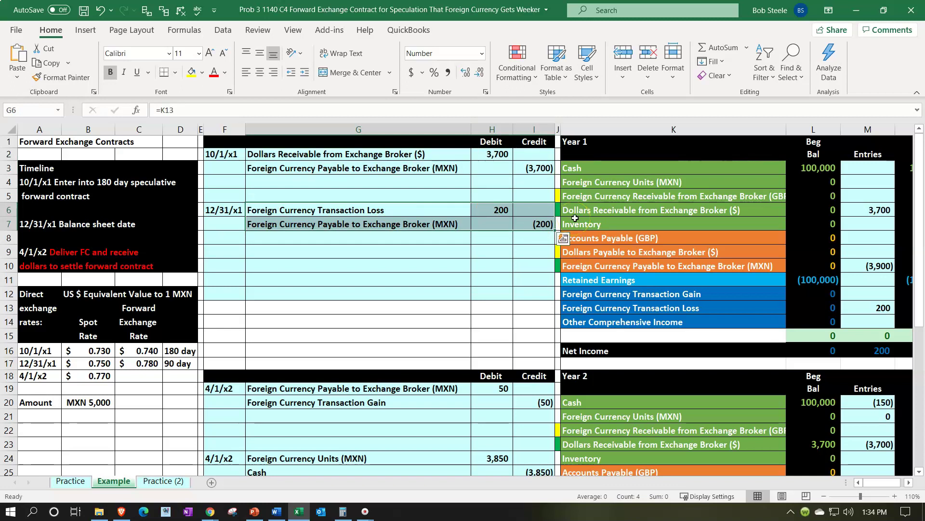
{"action": "scroll", "coordinate": [575, 218], "scroll_direction": "down", "scroll_amount": 3}
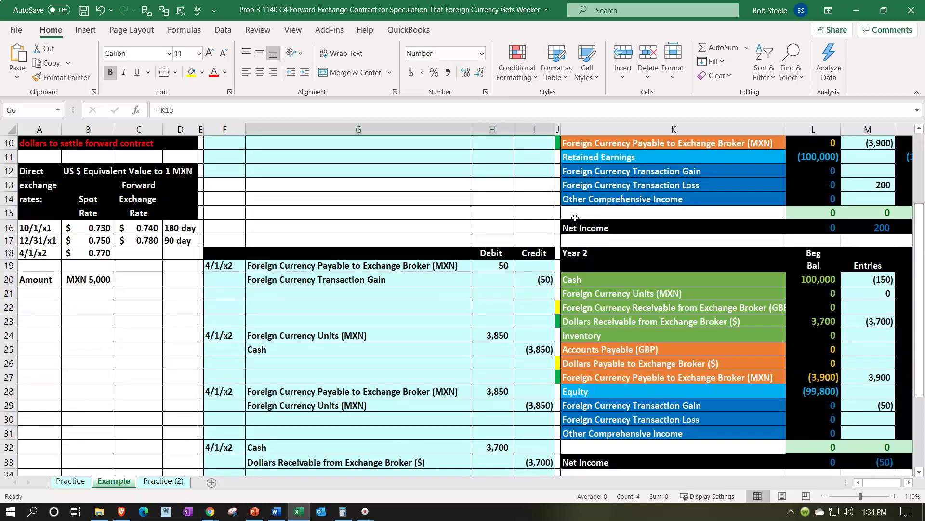
{"action": "scroll", "coordinate": [575, 217], "scroll_direction": "down", "scroll_amount": 1}
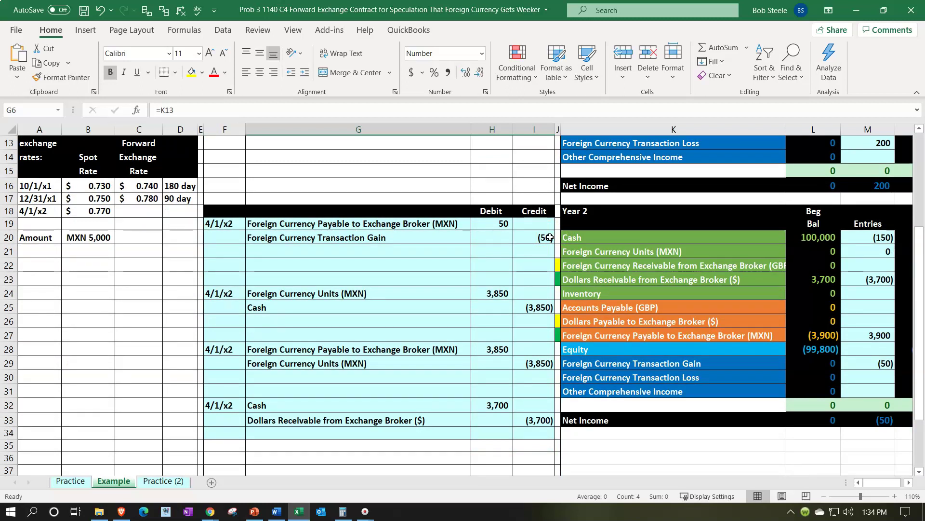
{"action": "scroll", "coordinate": [550, 238], "scroll_direction": "up", "scroll_amount": 4}
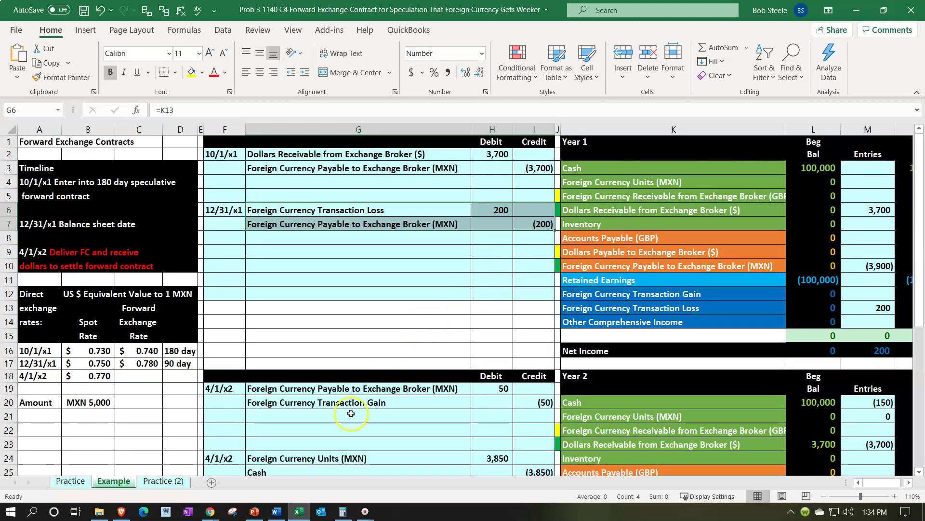
Step: Switch back to the Chart of Accounts in QuickBooks Online
{"action": "left_click", "coordinate": [300, 515]}
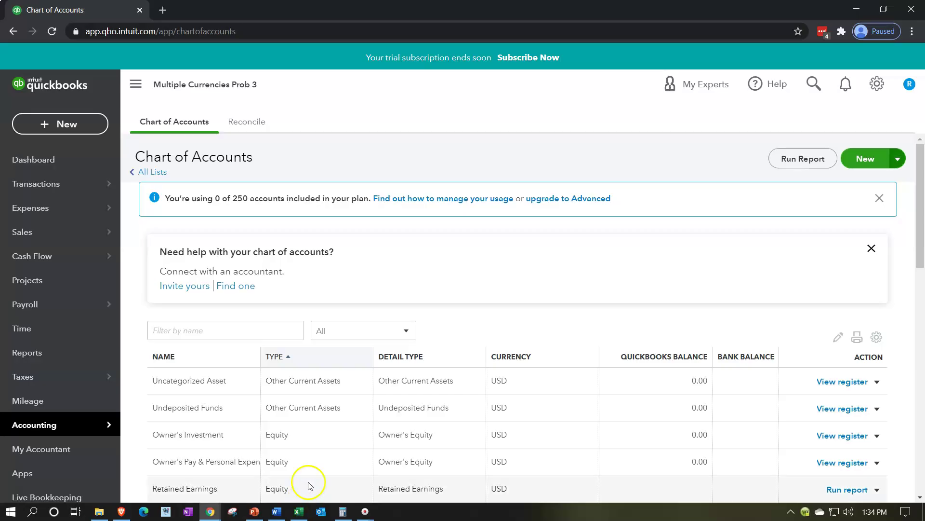
{"action": "left_click", "coordinate": [313, 332]}
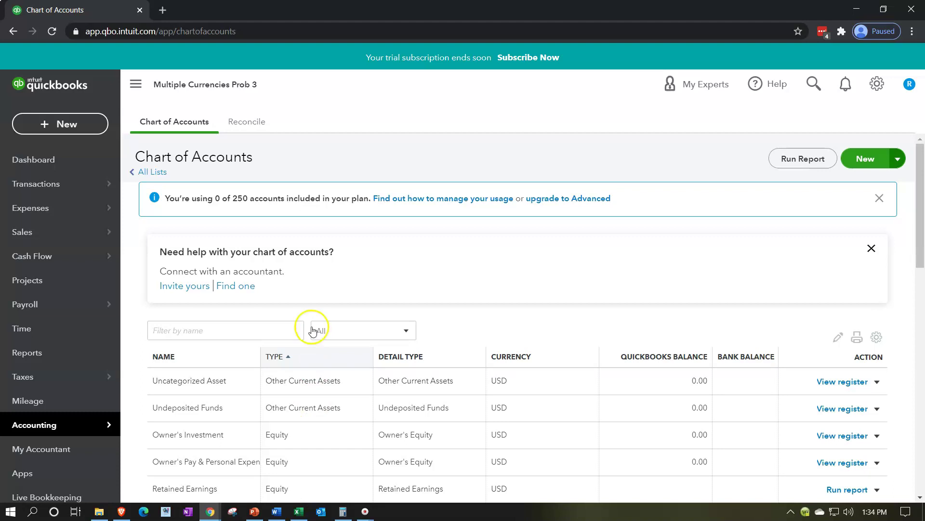